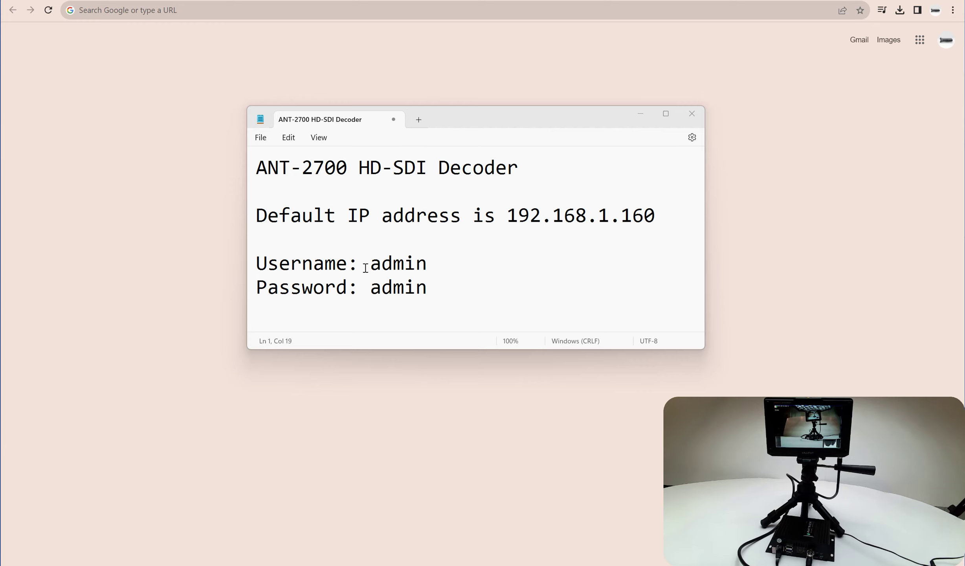
Close the Notepad decoder notes, bringing up the save-changes prompt
click(693, 115)
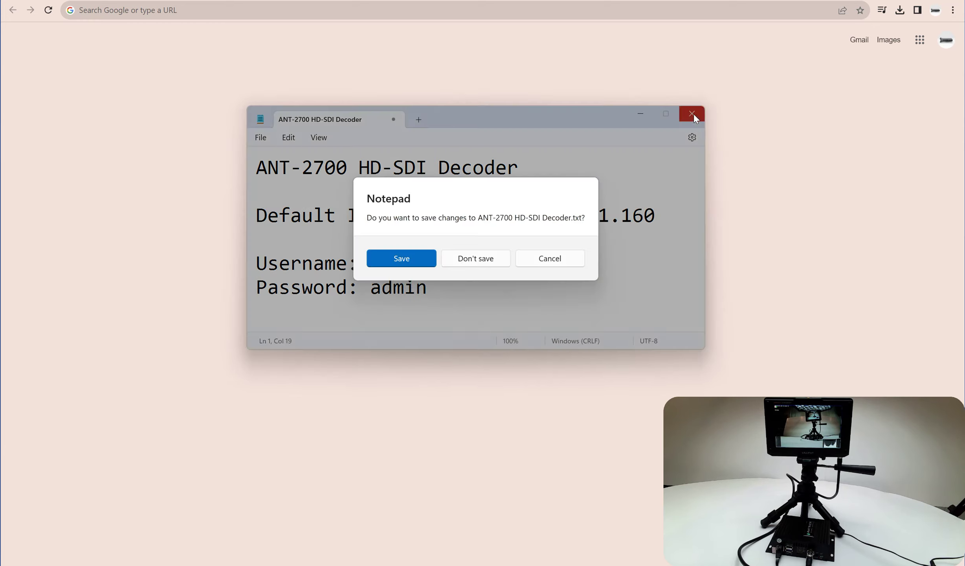
Discard the unsaved notes and load the decoder login page at 192.168.1.160
click(468, 260)
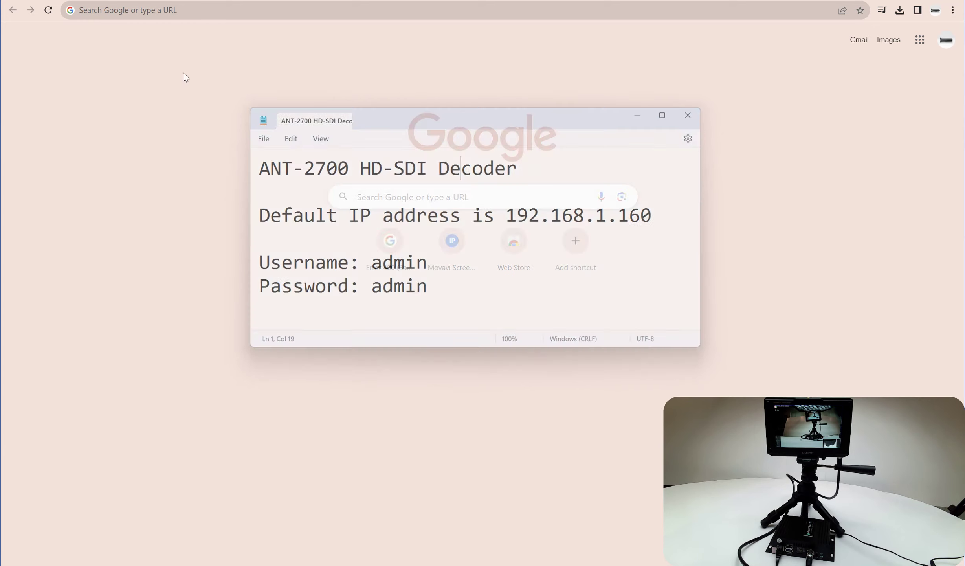
click(102, 10)
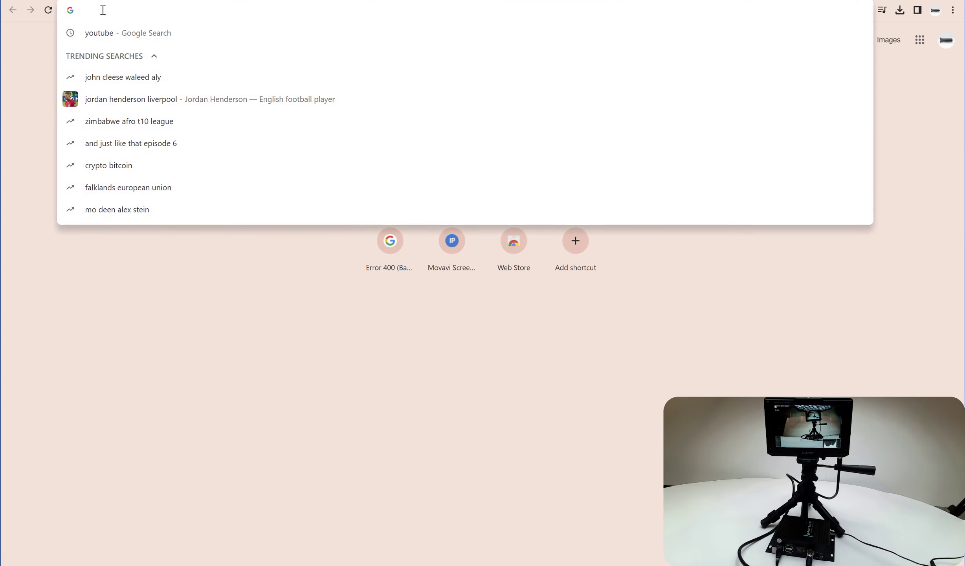
text(192.16)
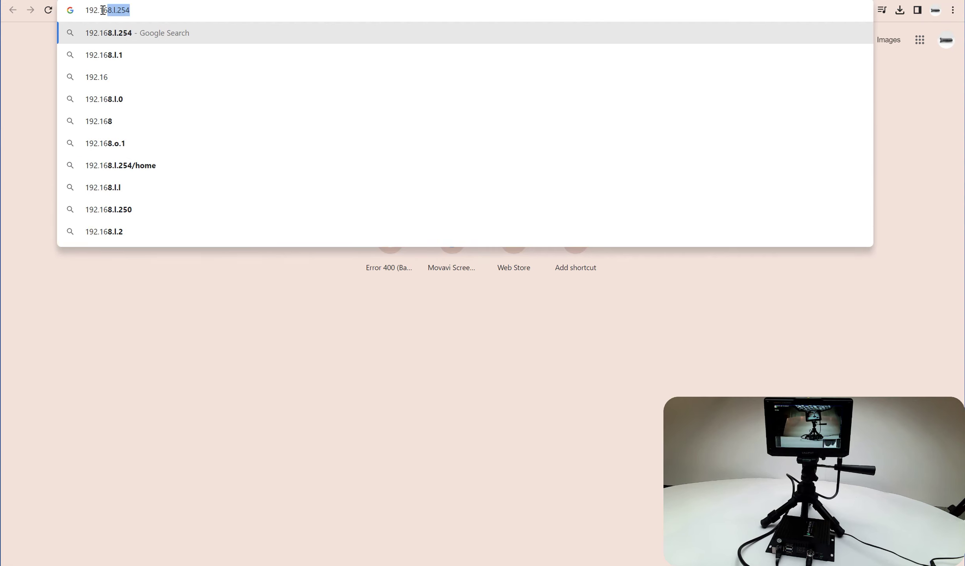
text(8.1.1)
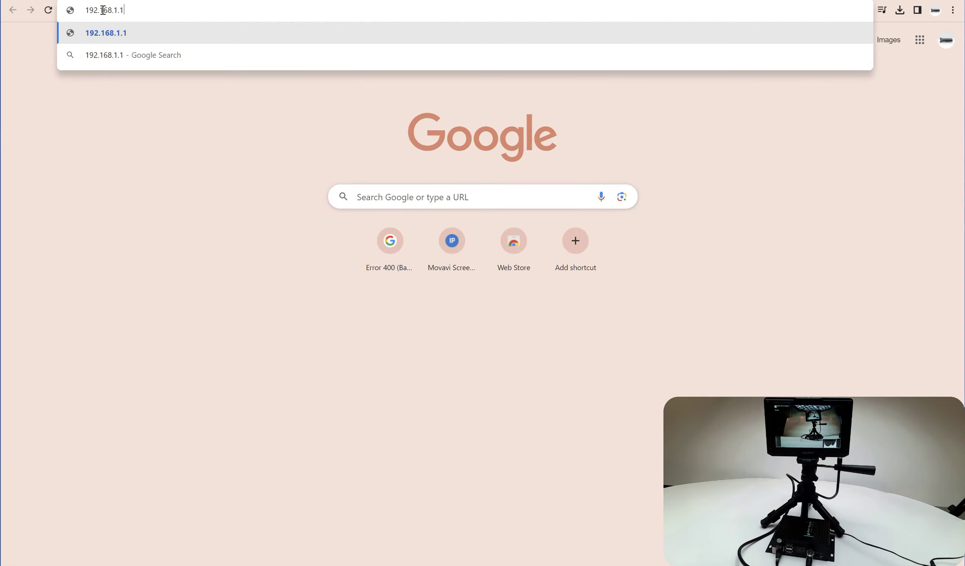
text(60)
key(Return)
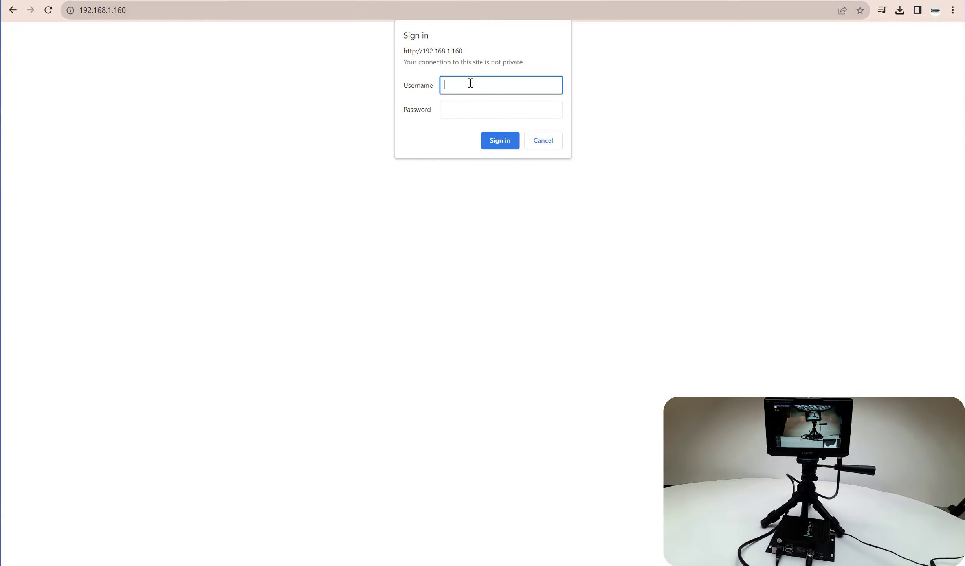
Sign in with the decoder's username and password, declining to save the password
text(admin)
click(461, 113)
text(admin)
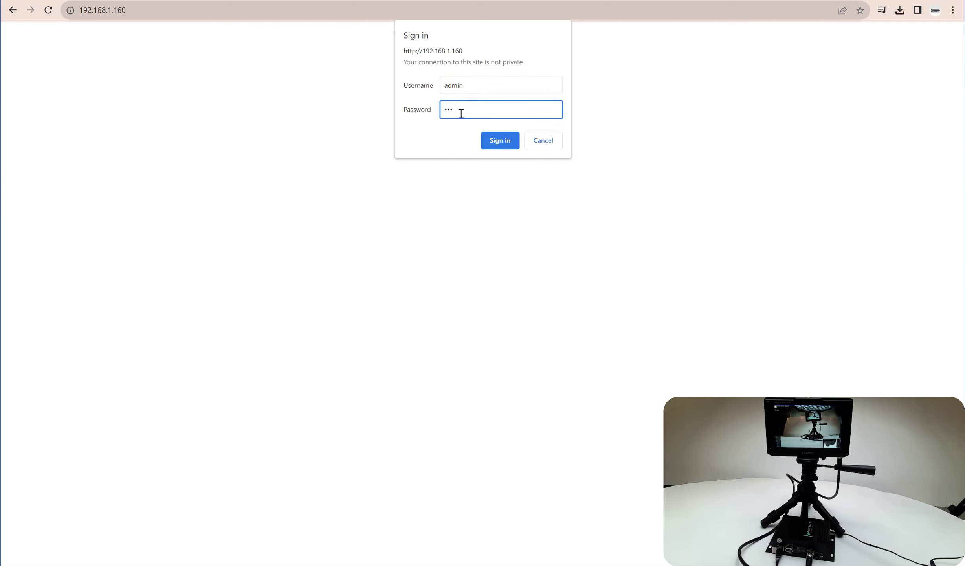
click(506, 141)
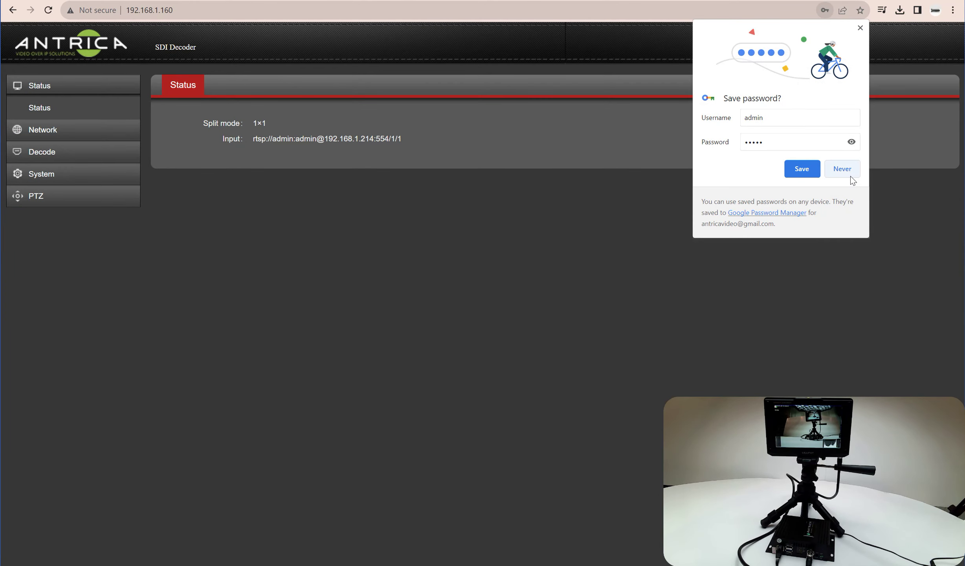
click(801, 169)
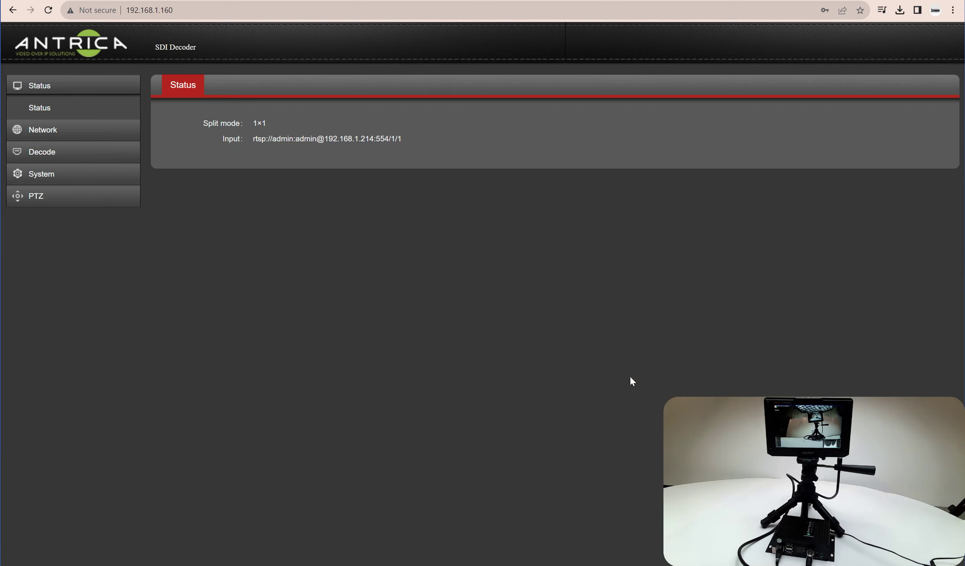
click(52, 91)
Review the Network settings with DHCP disabled, then go to the Decode page
click(59, 131)
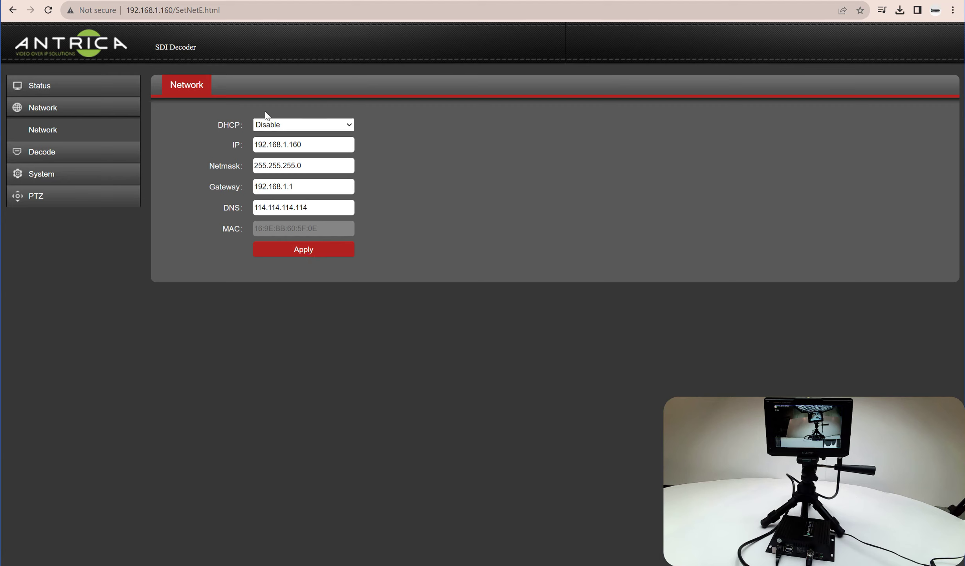
click(47, 154)
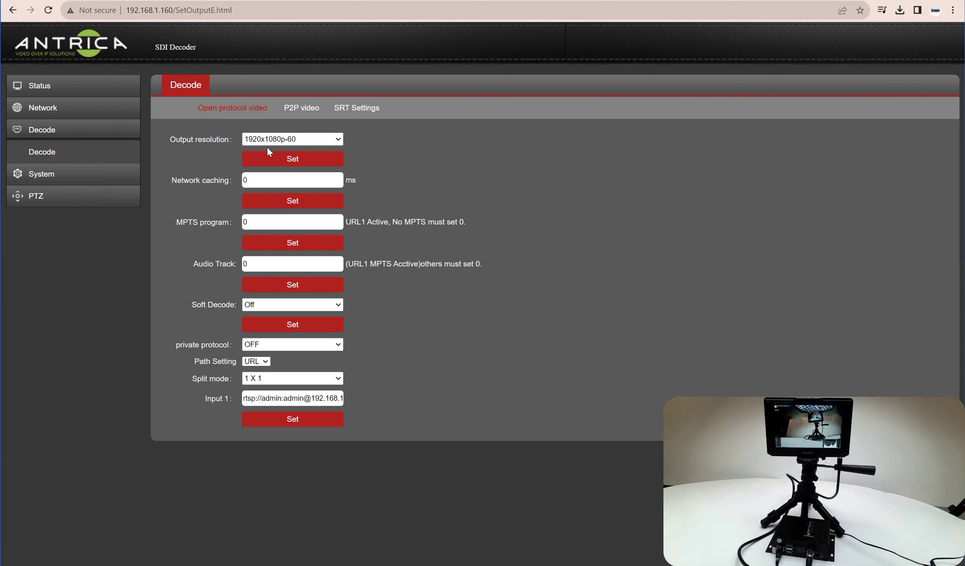
List the output resolution choices, with 1920x1080p-60 currently selected
click(341, 139)
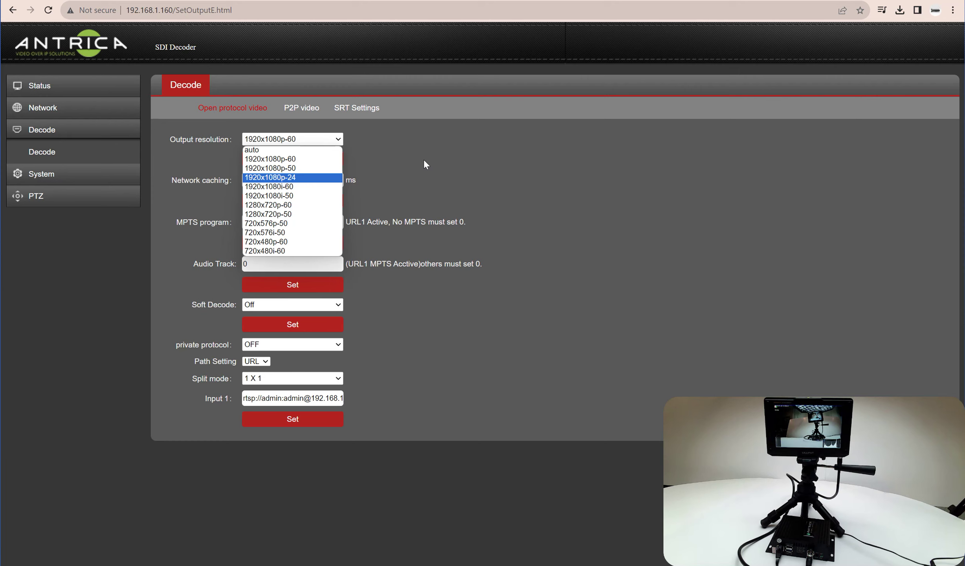
click(424, 164)
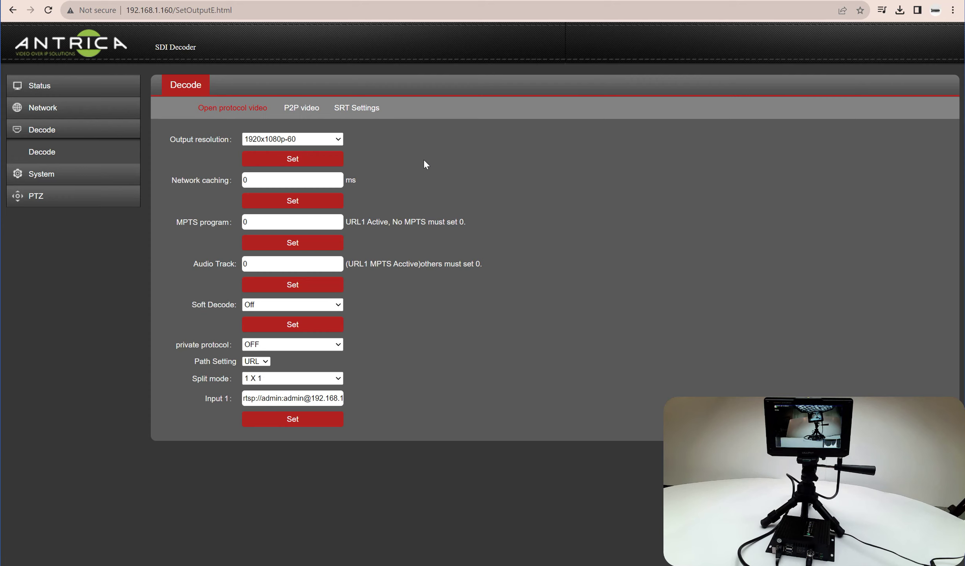
click(256, 179)
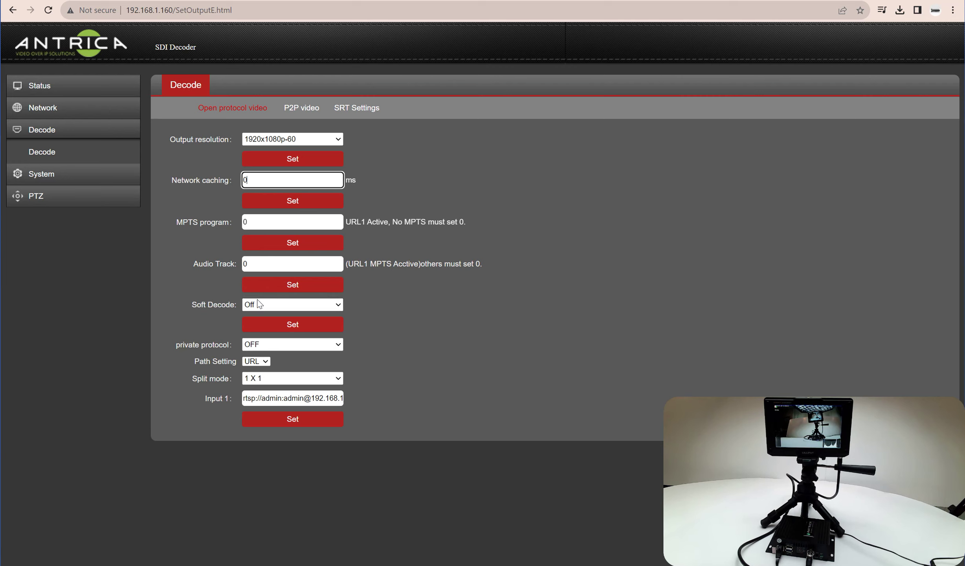
Keep Soft Decode and private protocol Off, then show the URL/FILE Path Setting choices
click(339, 306)
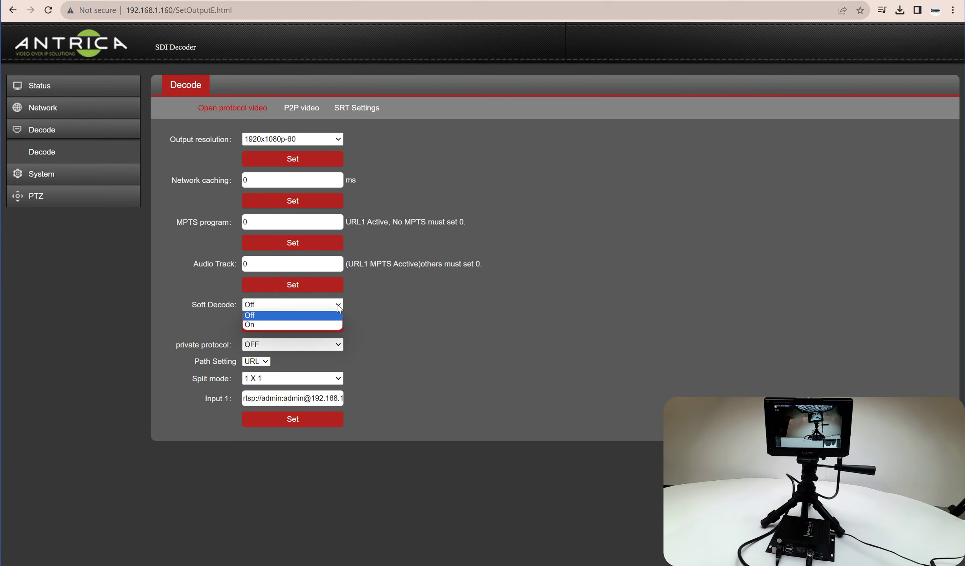
click(341, 305)
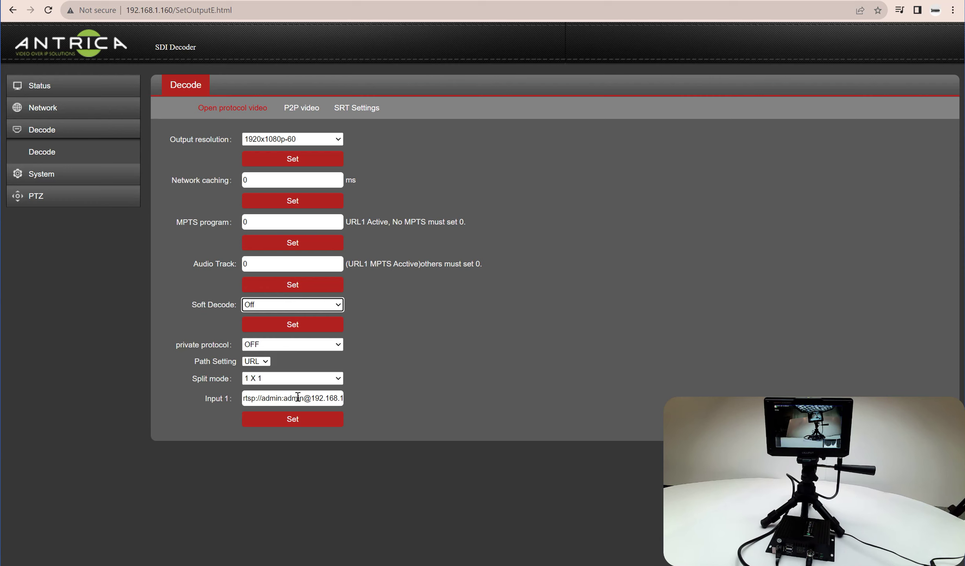
click(275, 347)
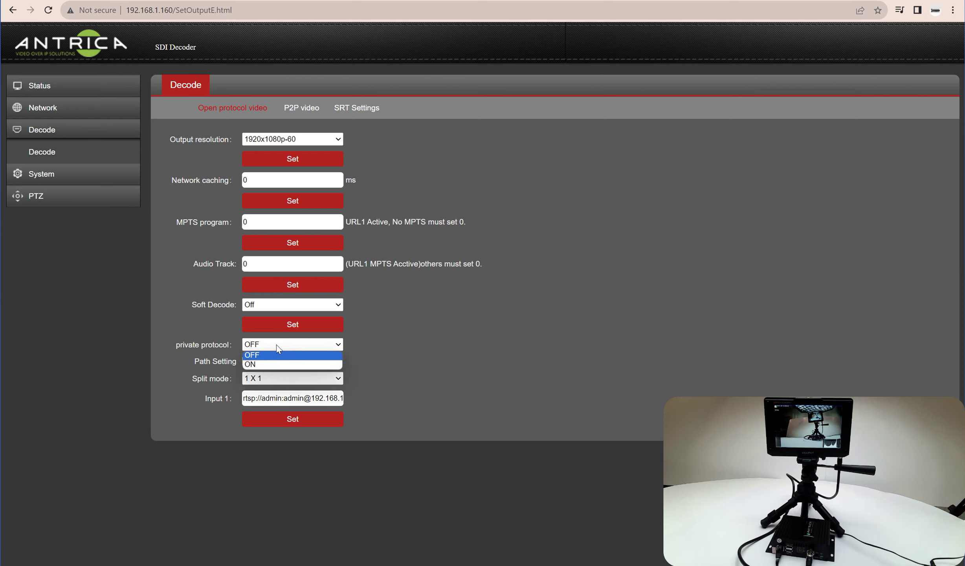
click(278, 348)
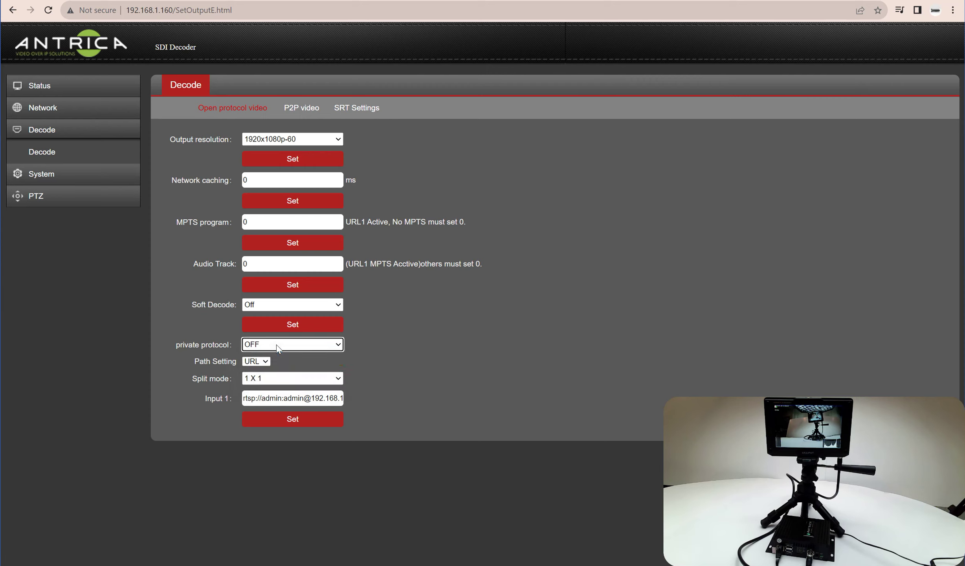
click(264, 362)
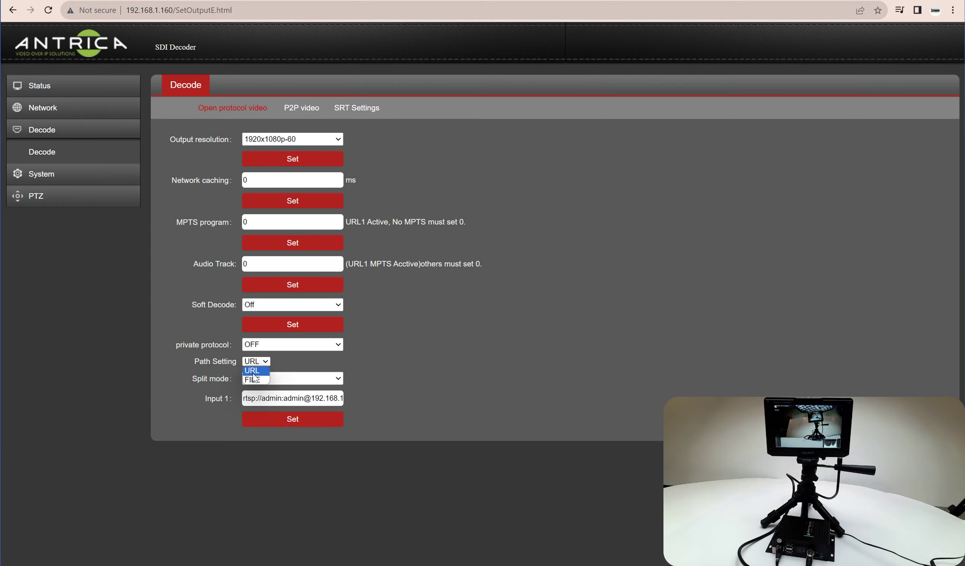
Keep Path Setting at URL, choose 2 X 2 split mode and apply it
click(254, 374)
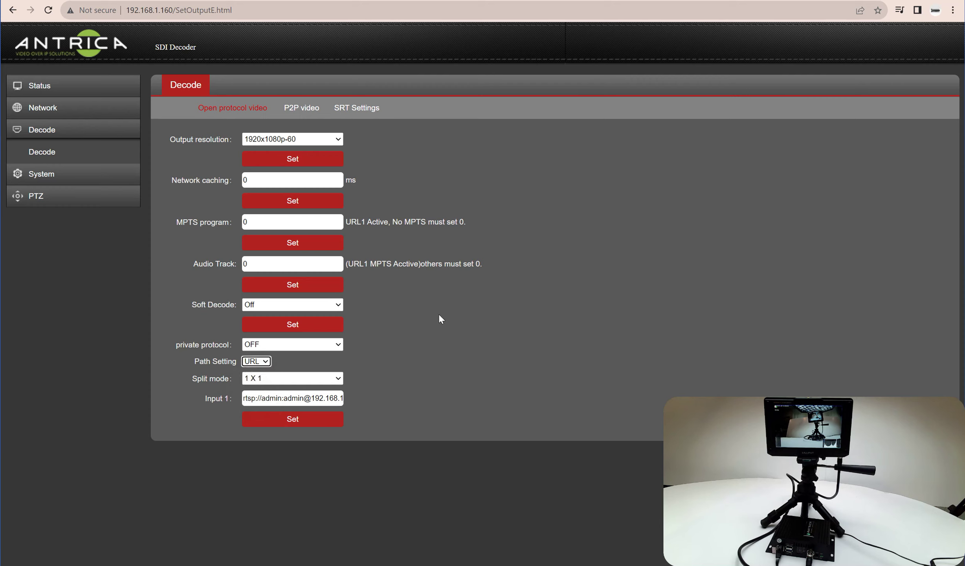
click(338, 379)
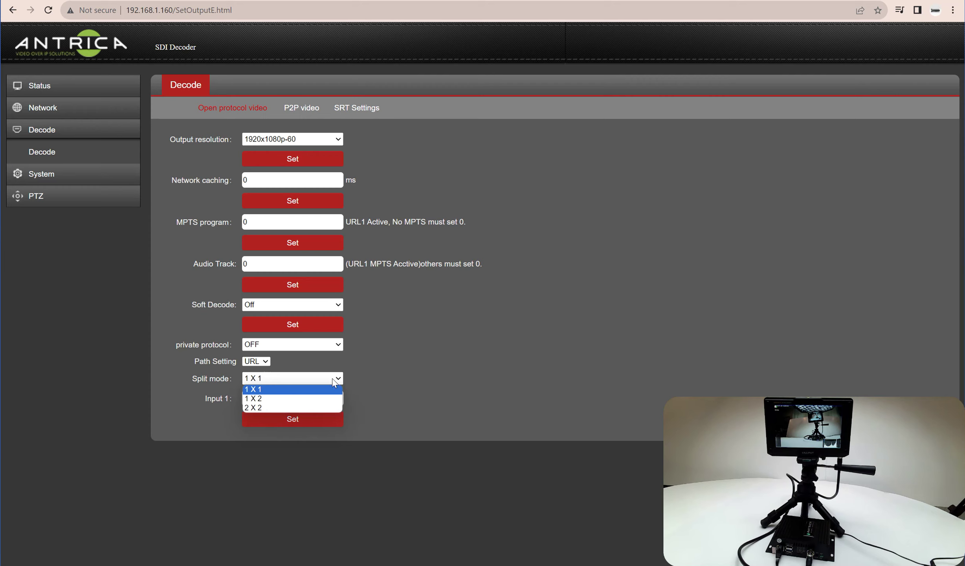
click(293, 407)
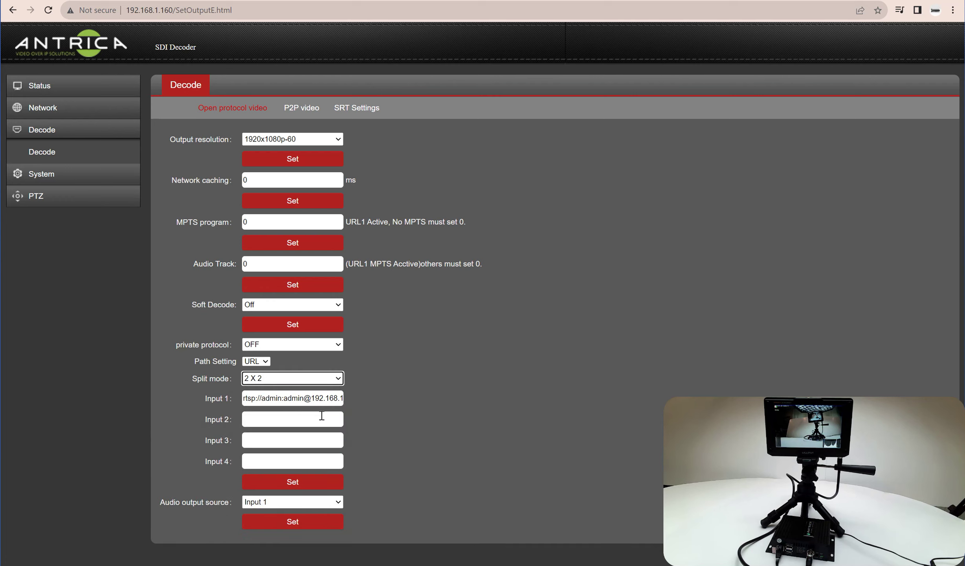
click(296, 486)
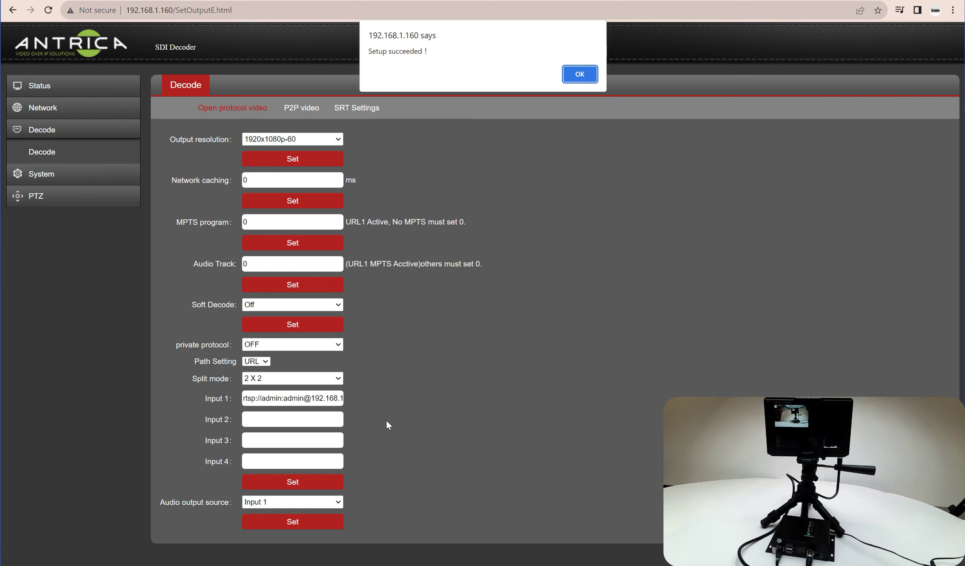
Acknowledge the confirmation and check the Input 1 RTSP stream address
click(579, 74)
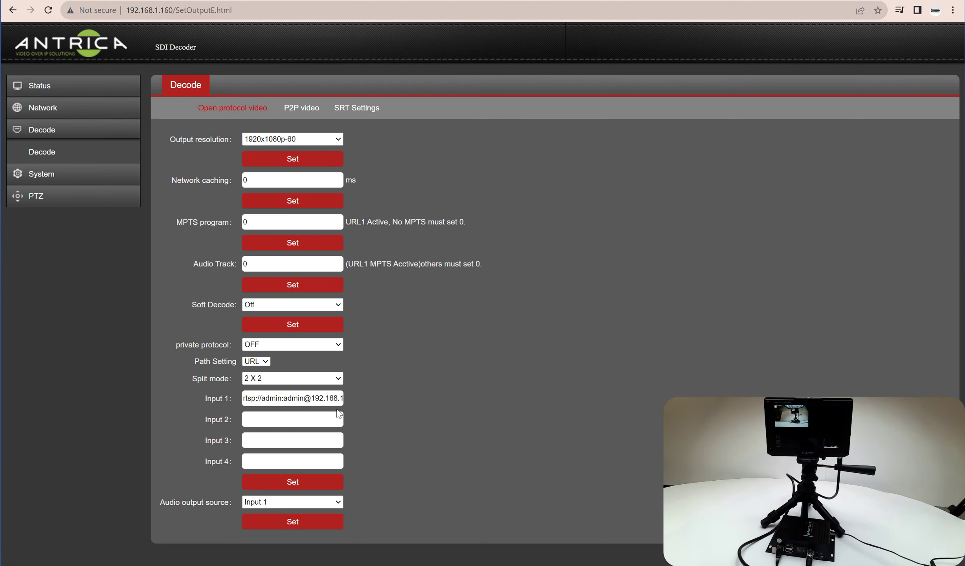
click(260, 398)
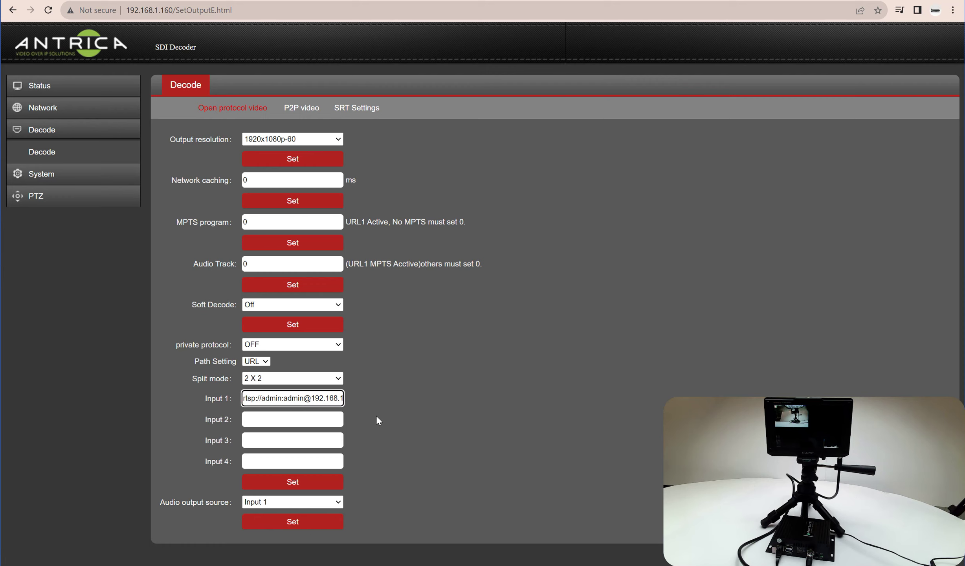
key(Right)
key(Right)
key(Right)
key(Right)
key(Right)
key(Right)
key(Right)
key(Right)
key(Right)
key(Right)
key(Right)
key(Right)
key(Right)
key(Right)
key(Right)
key(Right)
key(Right)
key(Right)
key(Right)
key(Right)
key(Right)
key(Right)
key(Right)
key(Right)
key(Right)
key(Right)
key(Right)
key(Right)
key(Right)
key(Right)
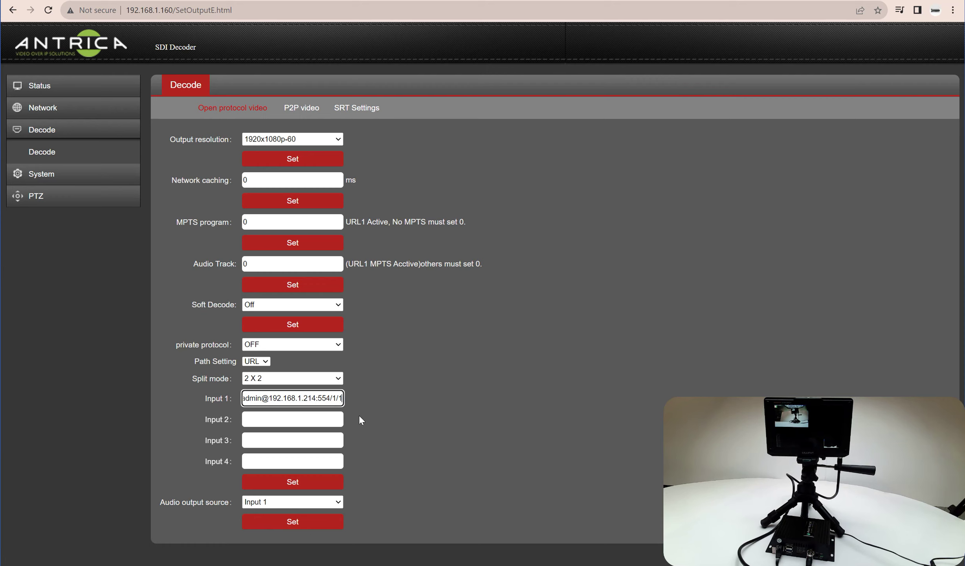
Leave Inputs 2–4 empty and apply the four-input settings, confirming success
click(254, 419)
click(253, 439)
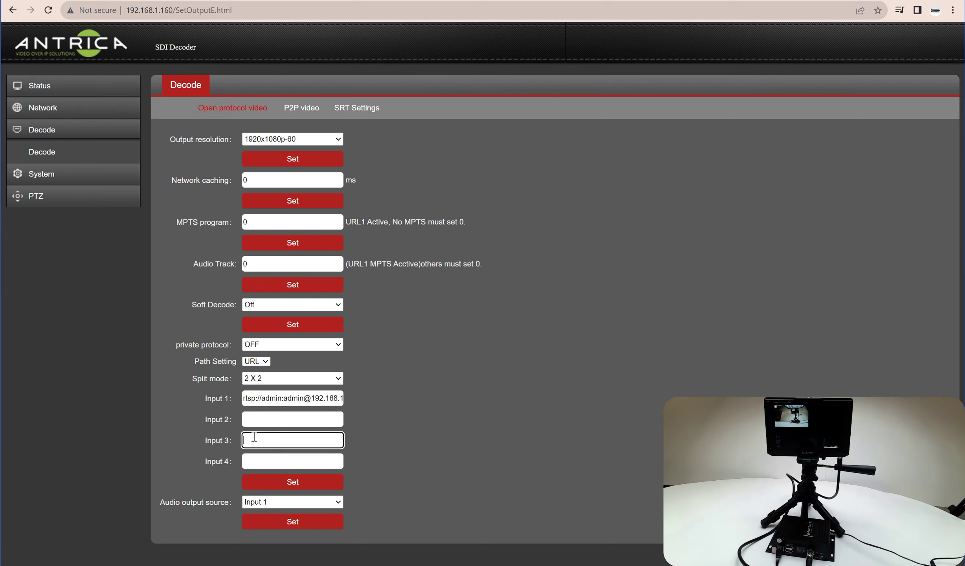
click(248, 461)
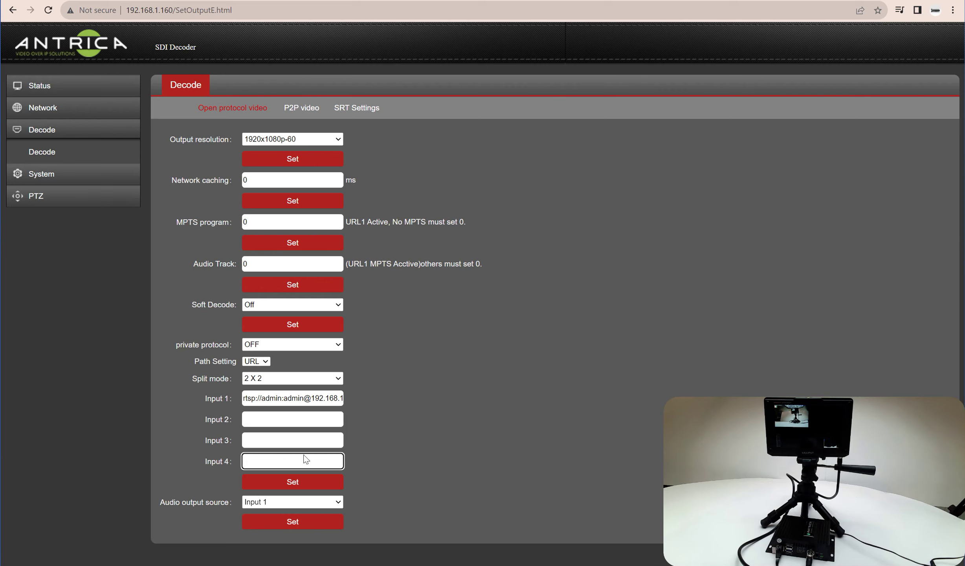
click(294, 483)
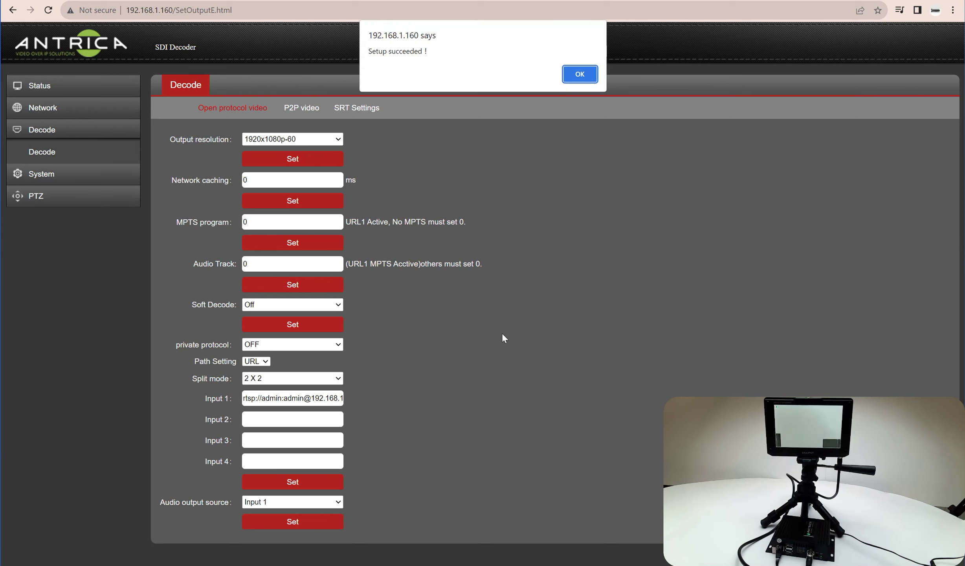
click(578, 74)
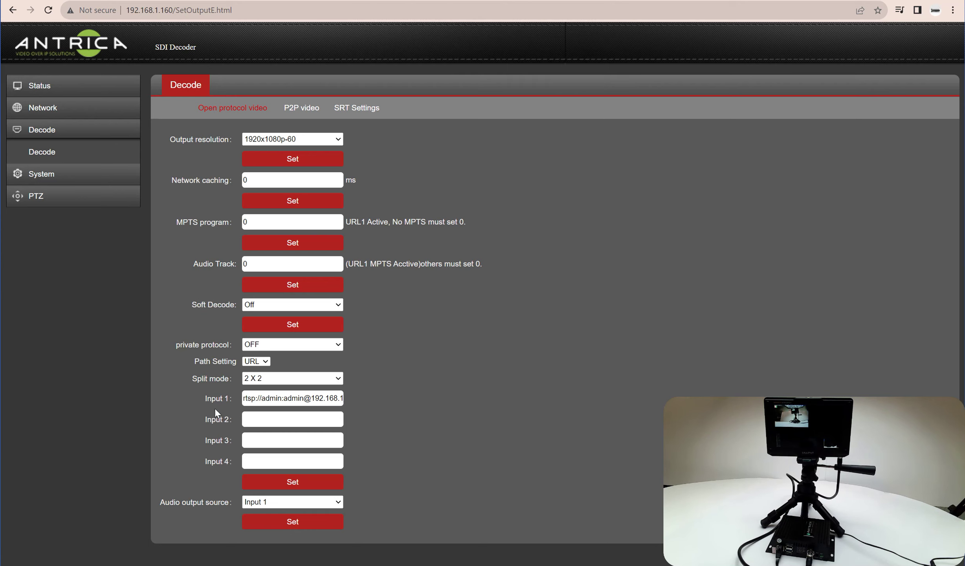
Apply a 1 X 1 split showing Input 1 and dismiss the confirmation
click(310, 381)
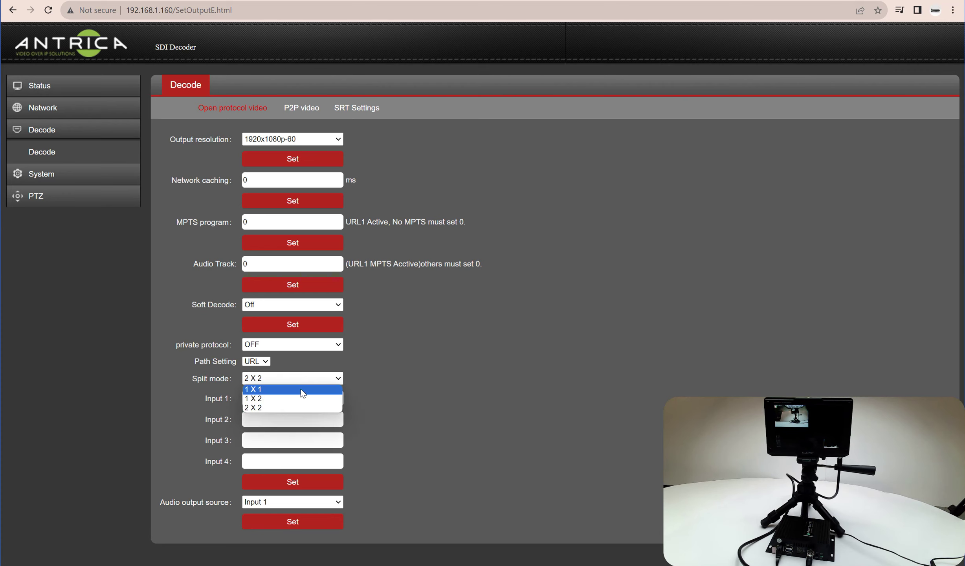
click(297, 401)
click(301, 420)
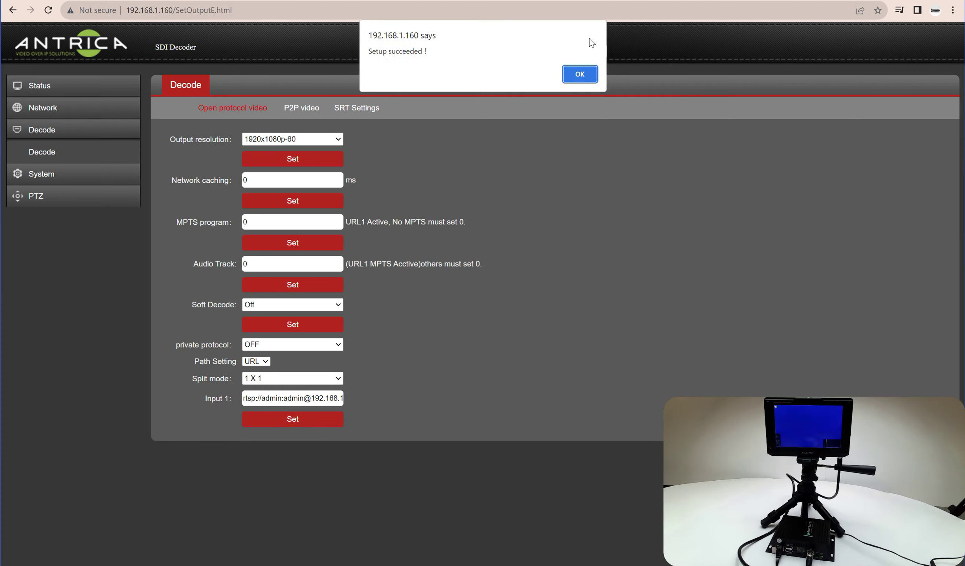
click(581, 77)
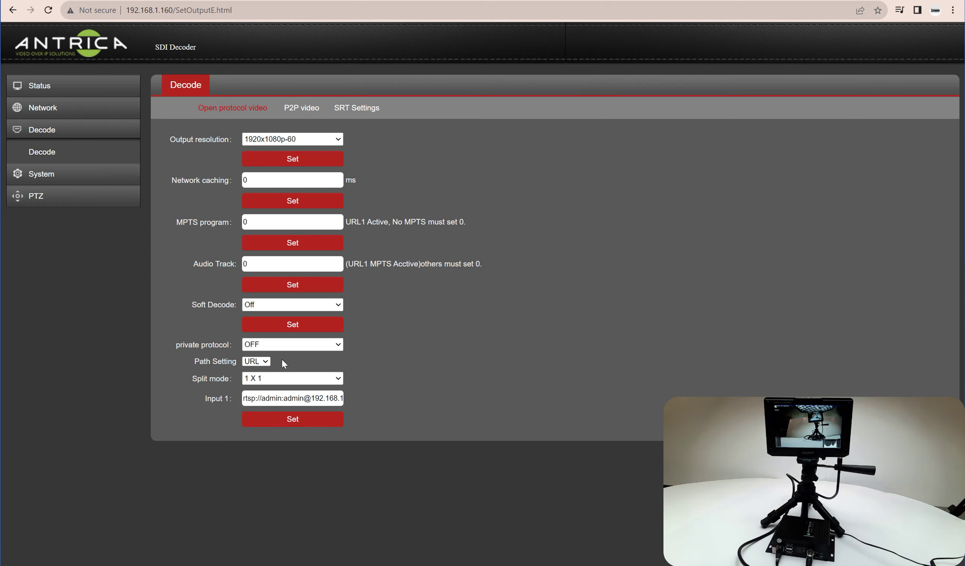
Switch split mode back to 2 X 2, keeping Input 1 as audio output source
click(280, 378)
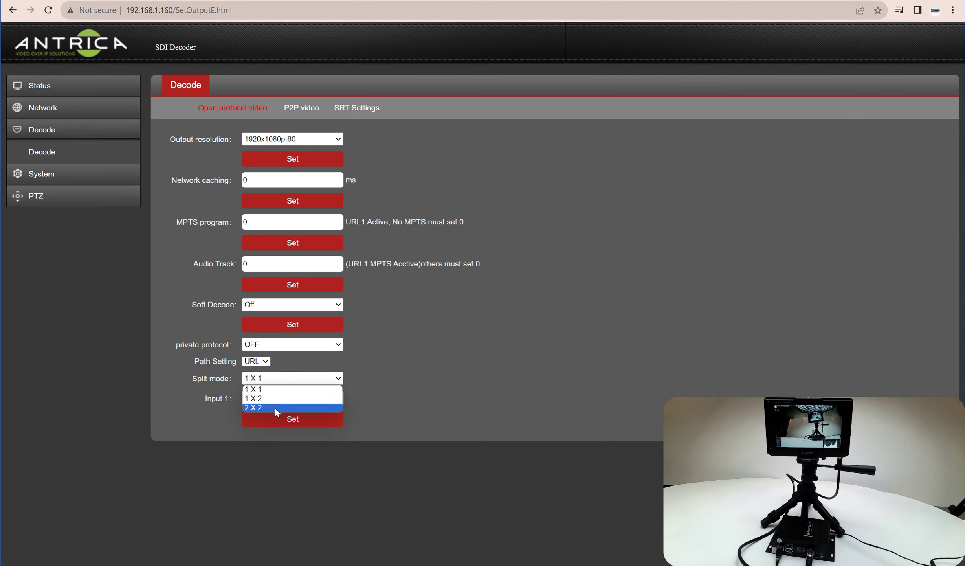
click(275, 407)
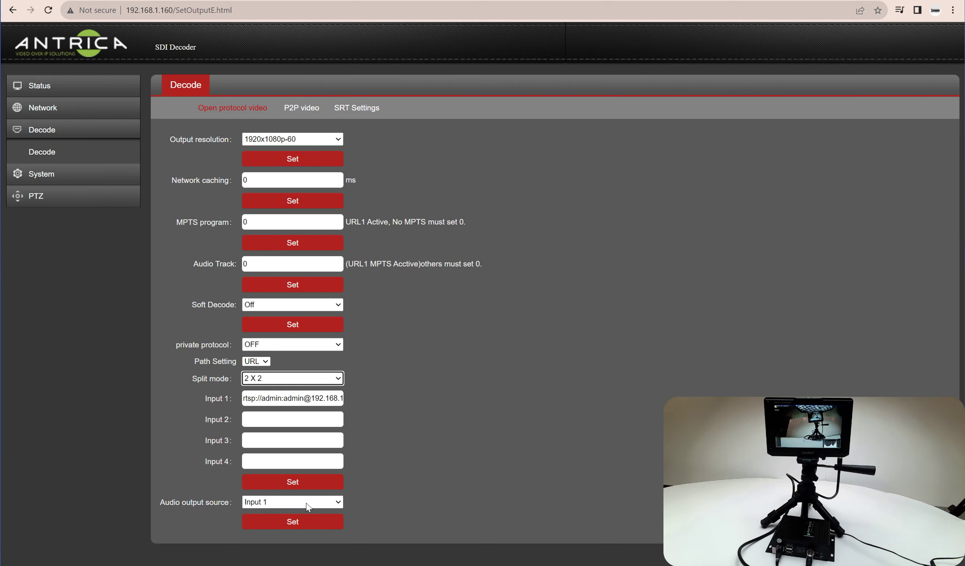
click(339, 504)
click(337, 503)
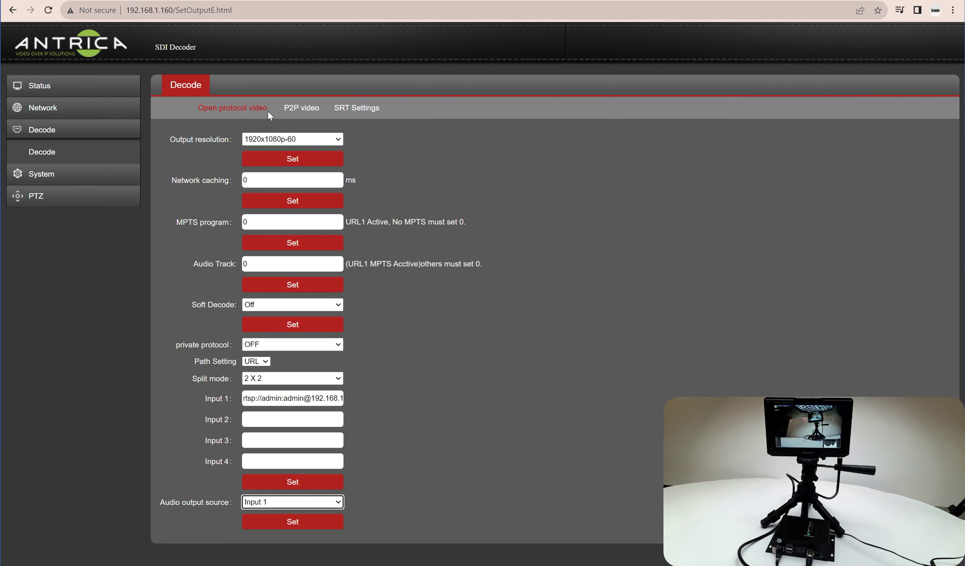
View the P2P video and SRT Settings tabs, then the System page with Reset and Reboot
click(298, 107)
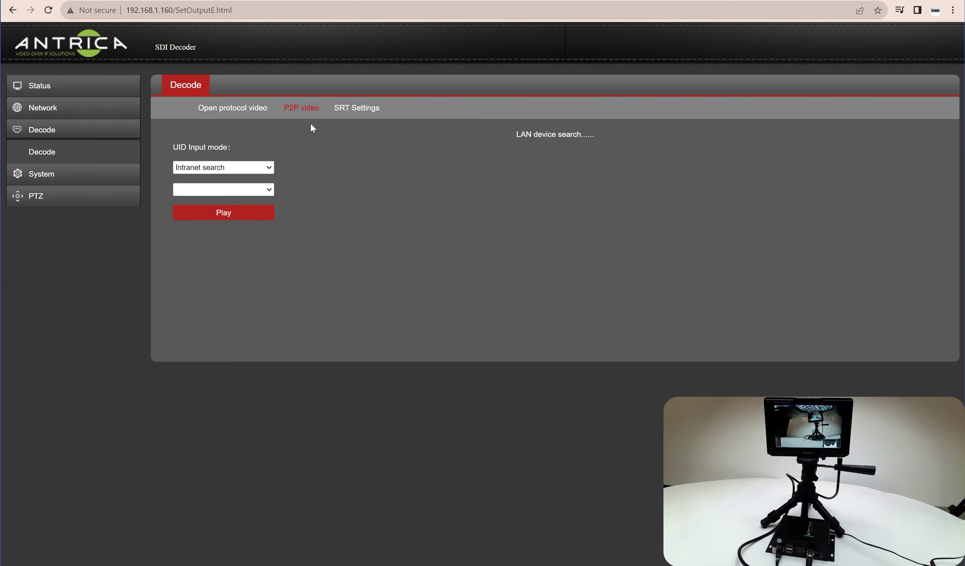
click(354, 107)
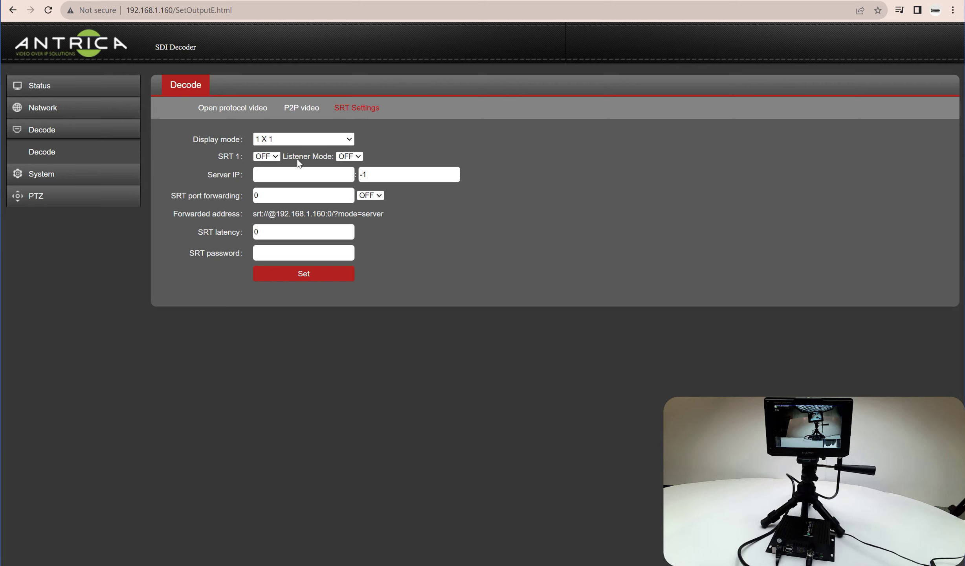
click(45, 177)
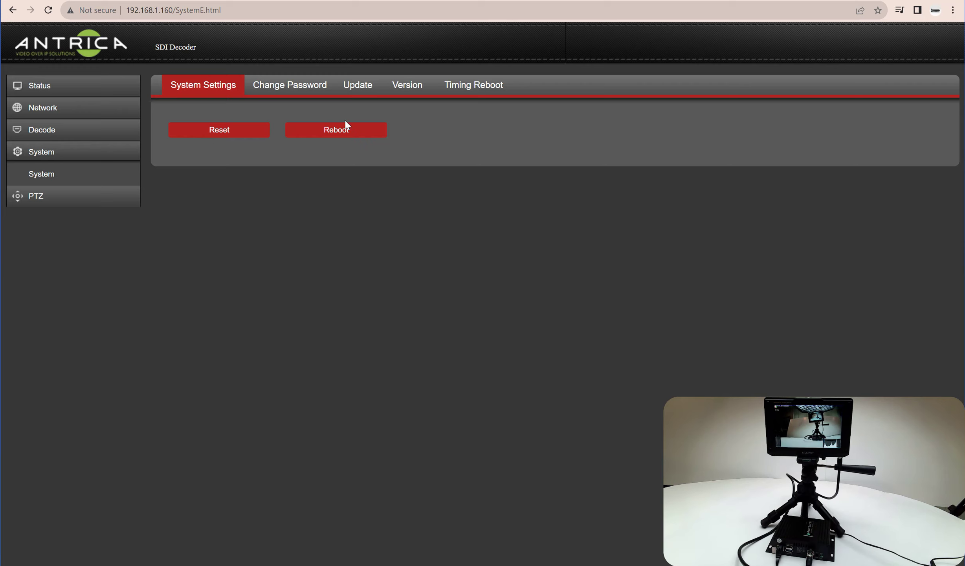
Look over the Change Password, firmware Update and Version tabs
click(306, 90)
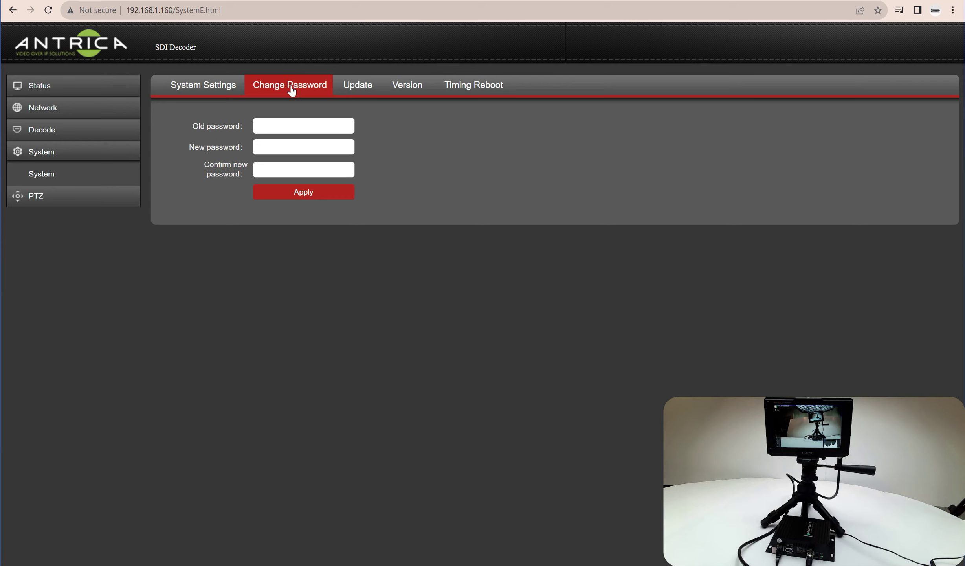
click(362, 91)
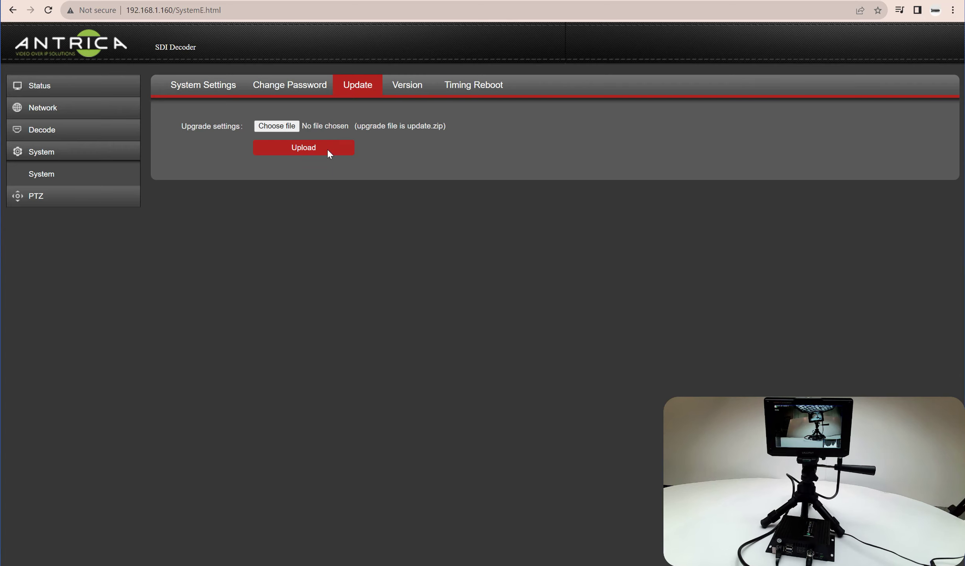
click(413, 89)
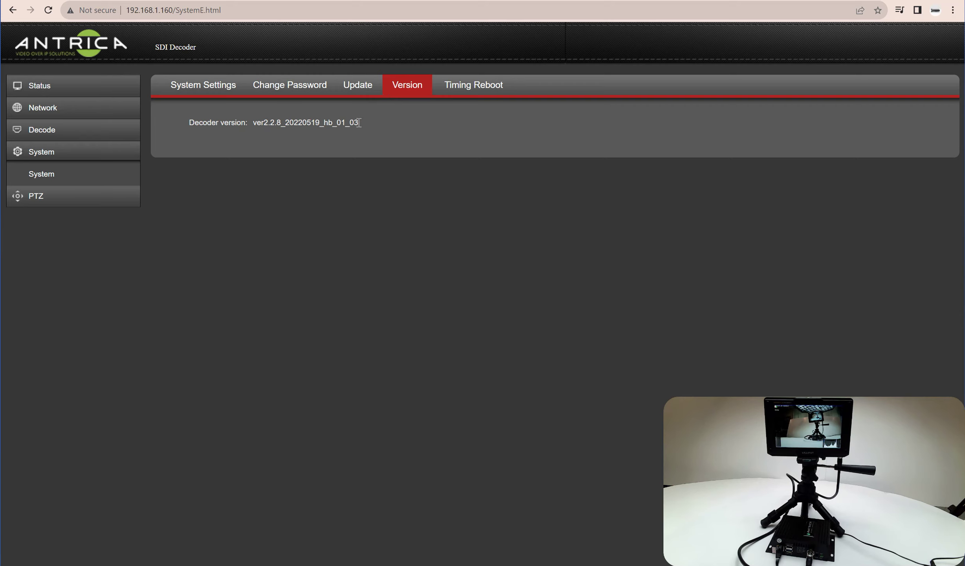
Check the Timing Reboot interval, then view PTZ control with PELCO_D, baud 2400
click(484, 90)
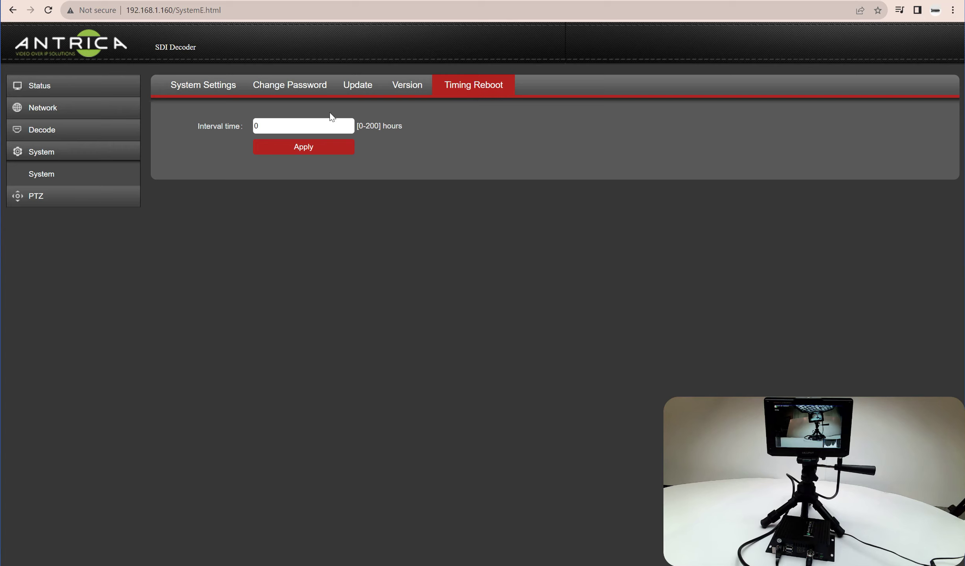
click(293, 123)
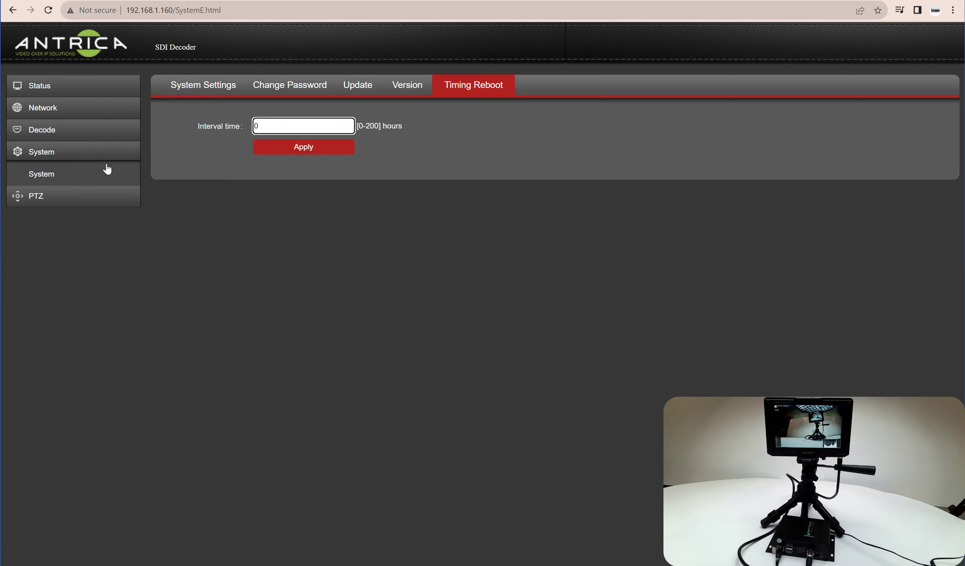
click(46, 199)
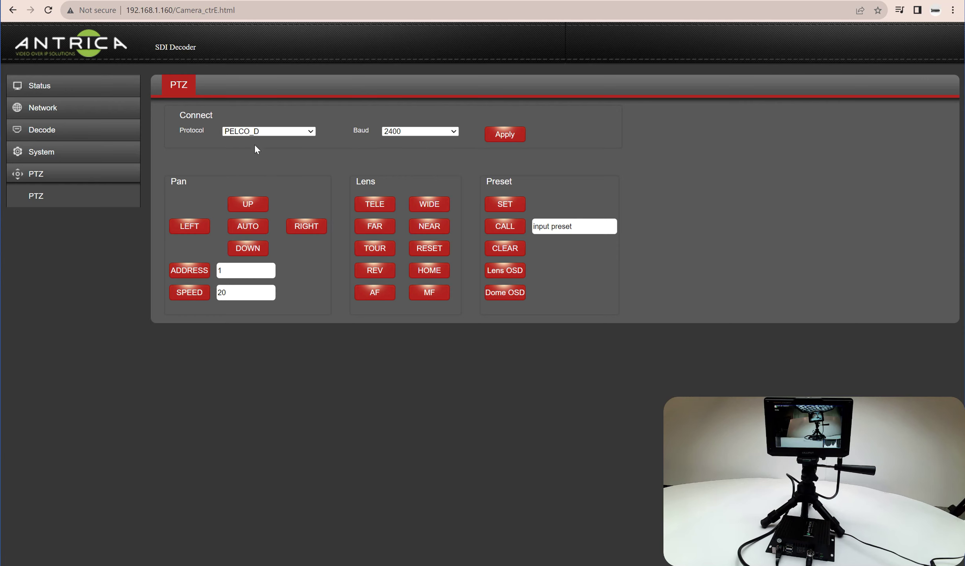
click(310, 133)
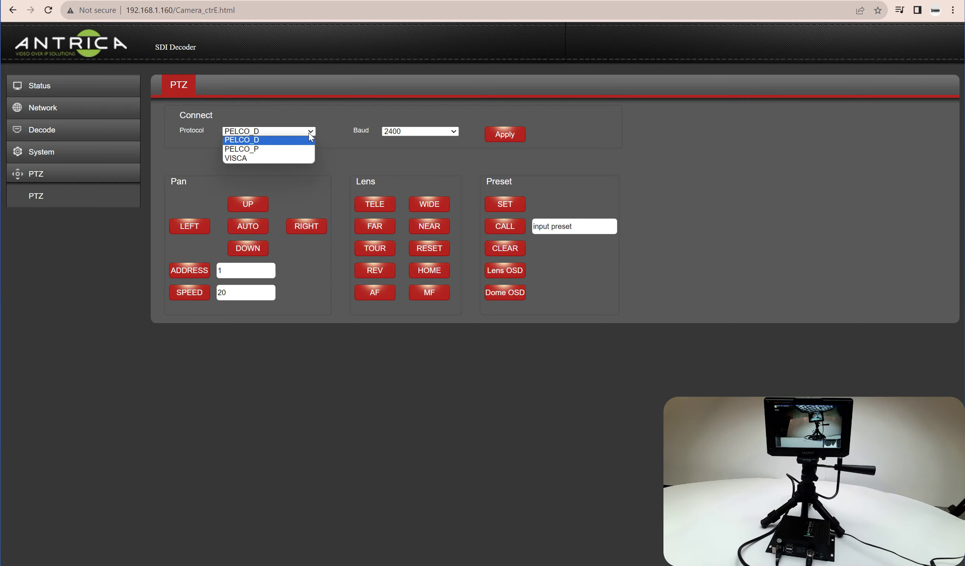
click(312, 135)
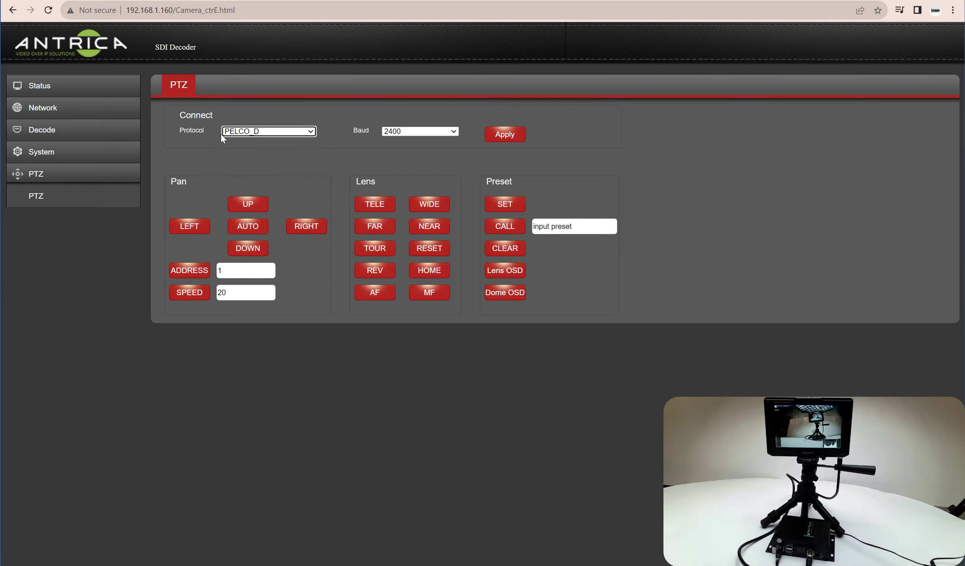
click(310, 134)
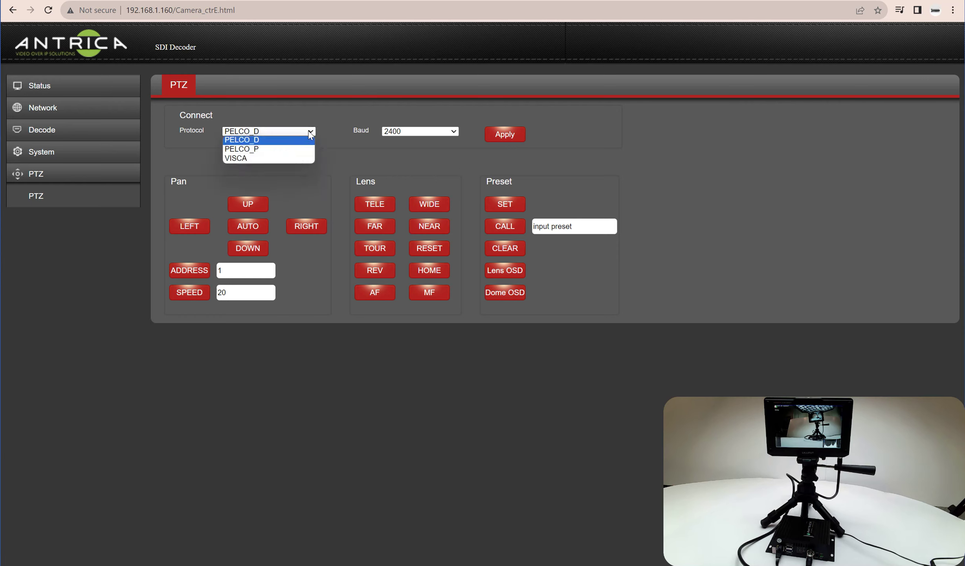
click(335, 157)
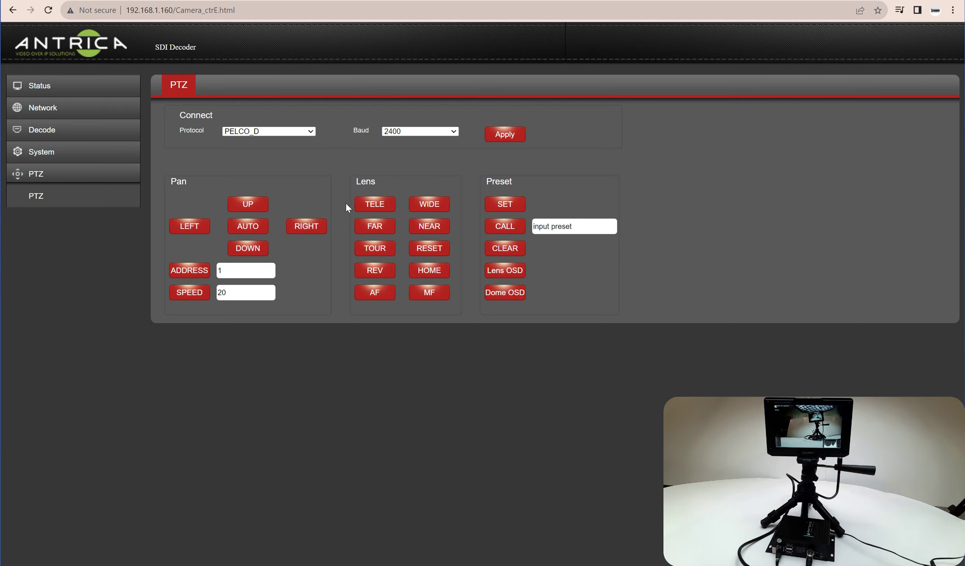